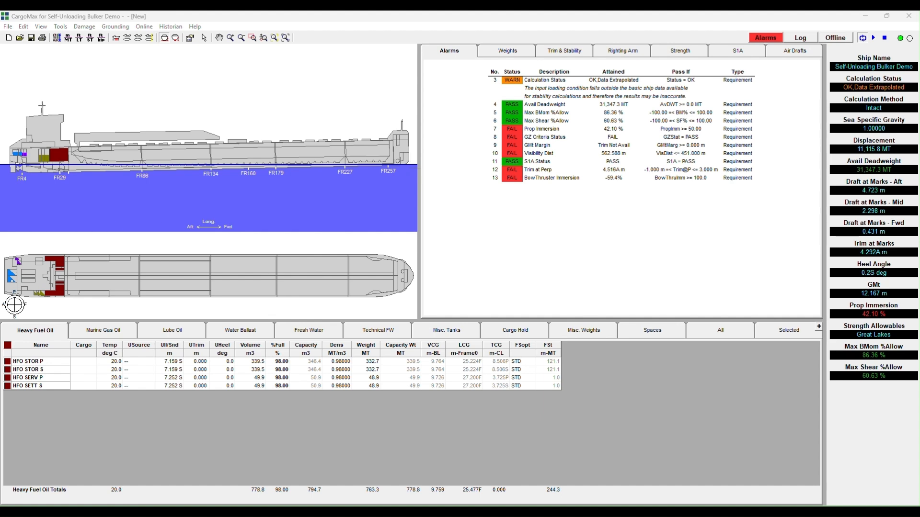
Open the bulk pile hold entry and start editing the Sequential Loading pattern.
left_click(60, 26)
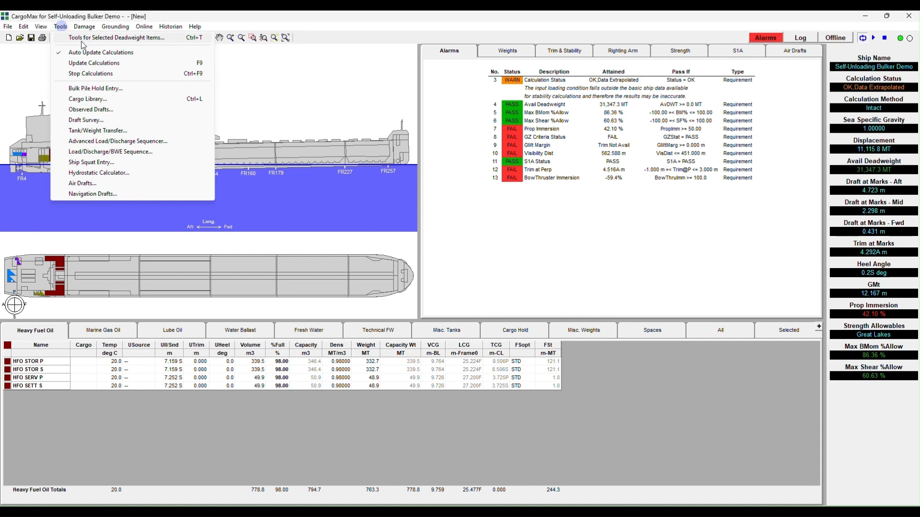
left_click(100, 90)
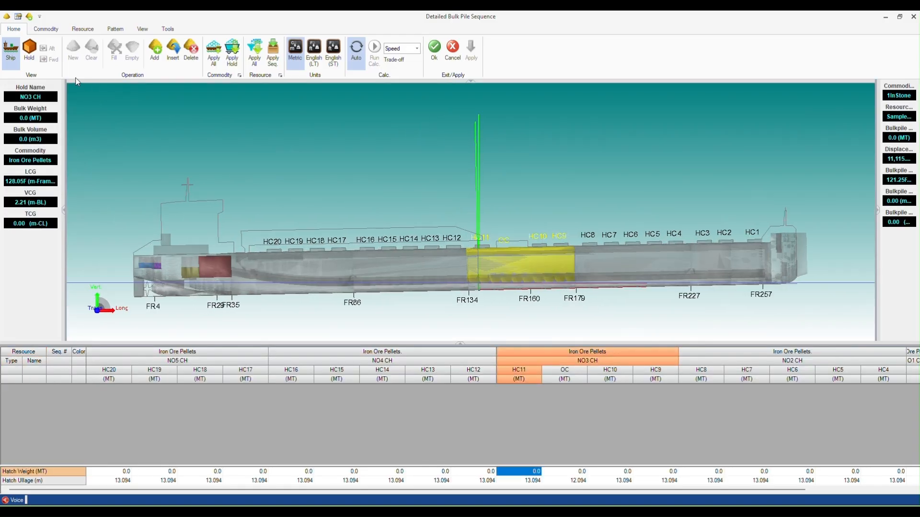
left_click(116, 28)
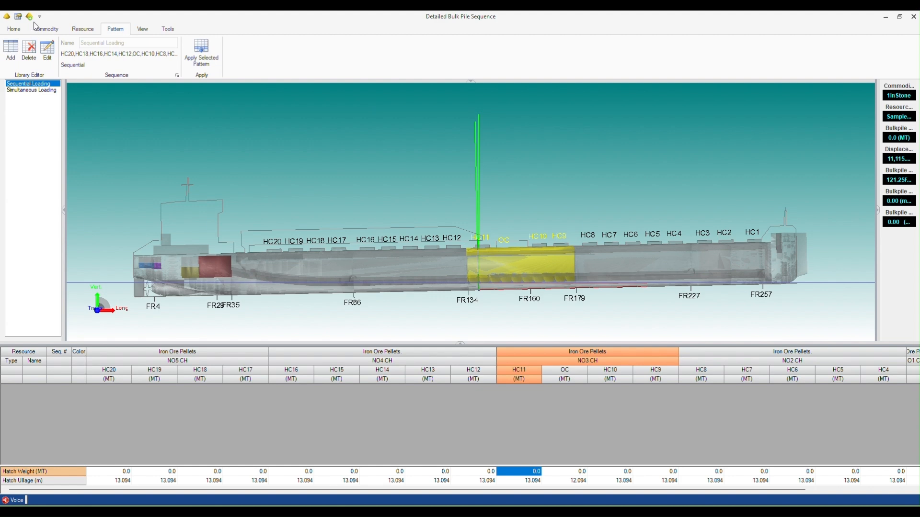
left_click(48, 50)
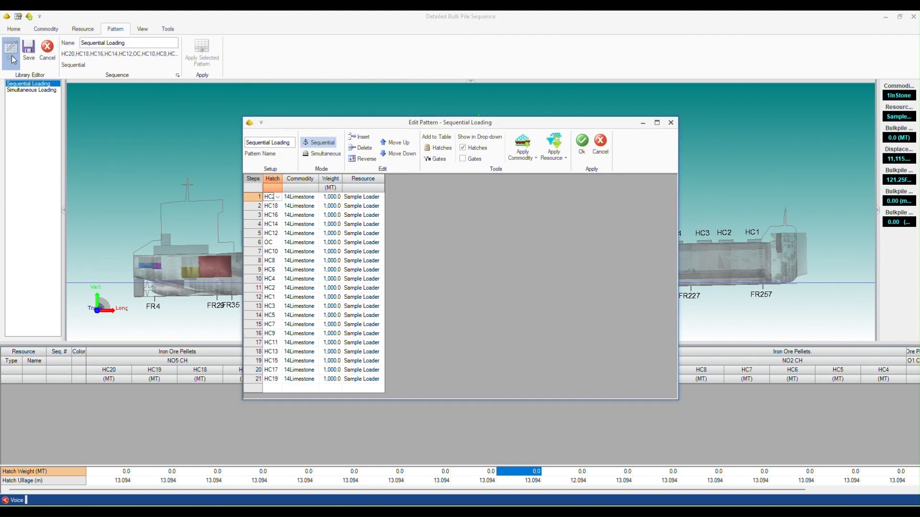
left_click_drag(314, 122, 300, 102)
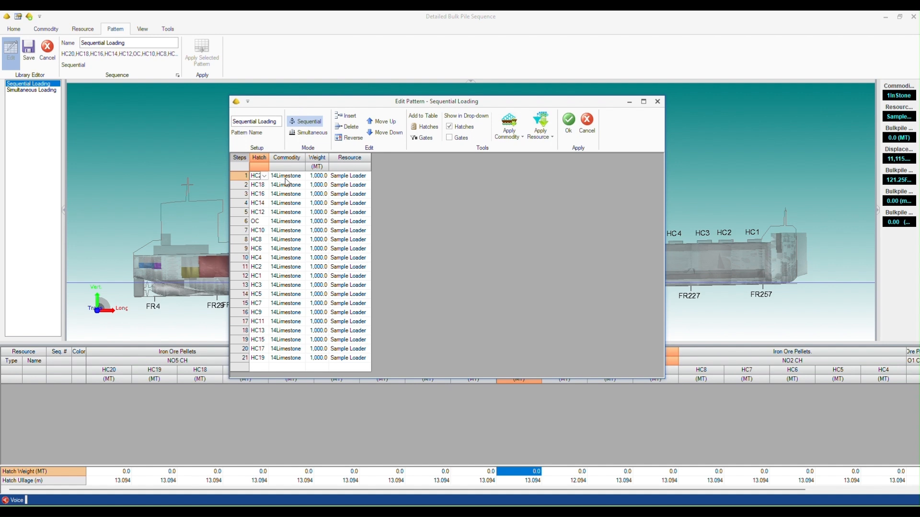
Review the pattern's commodity entries, accept the pattern, and apply Sequential Loading to the holds.
left_click(310, 118)
left_click_drag(283, 176, 281, 365)
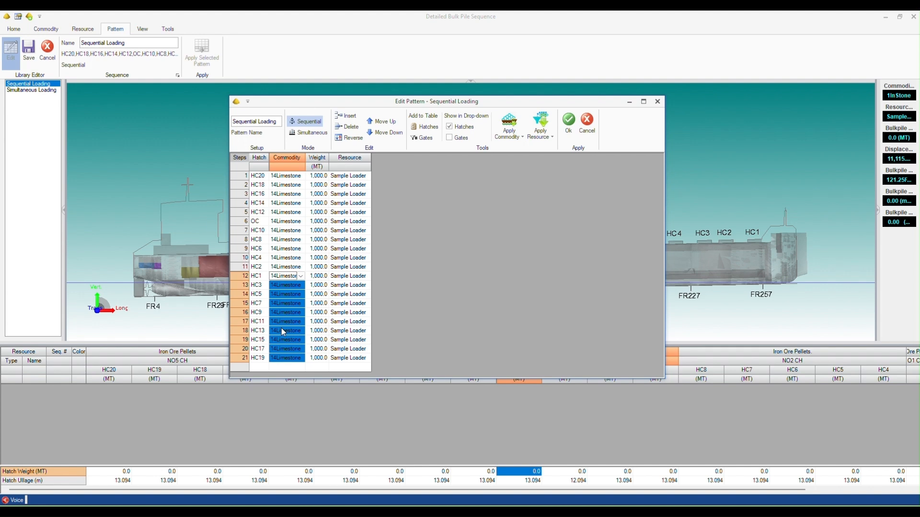
left_click(569, 120)
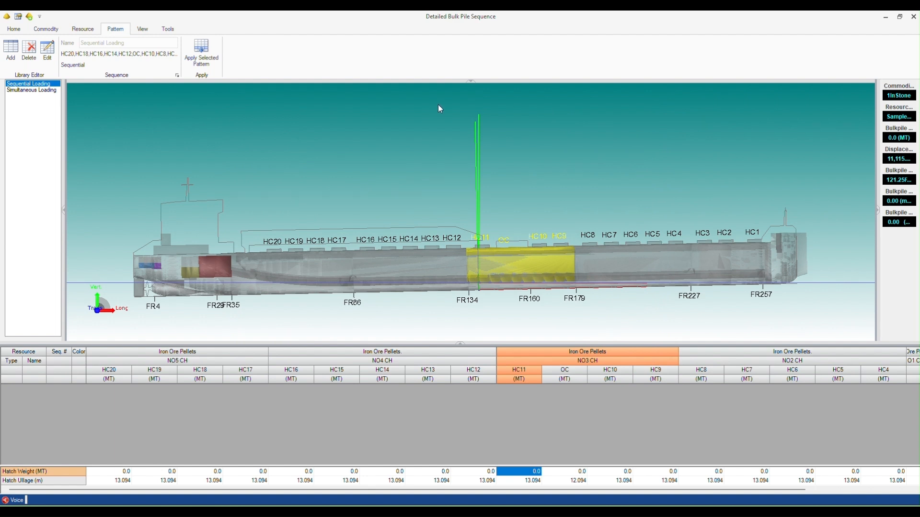
left_click(201, 57)
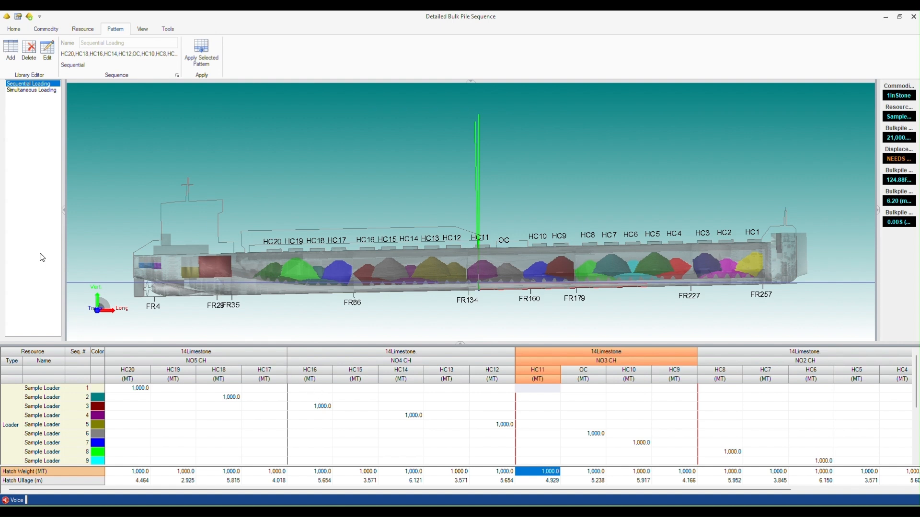
Change the commodity for all holds to 1InStone.
left_click(53, 28)
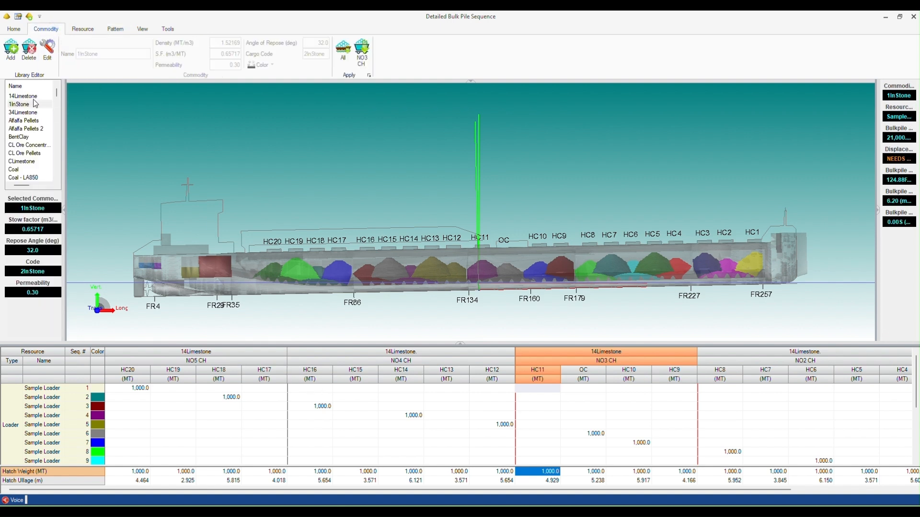
left_click(20, 104)
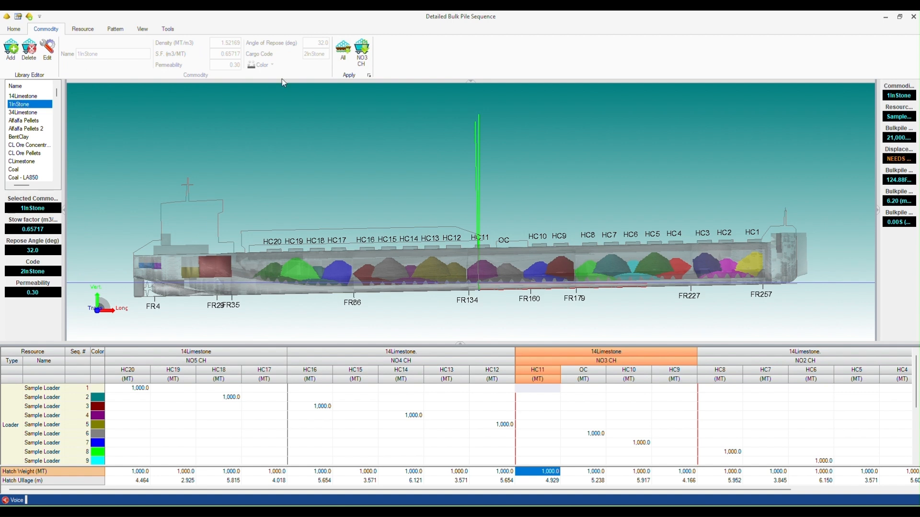
left_click(342, 49)
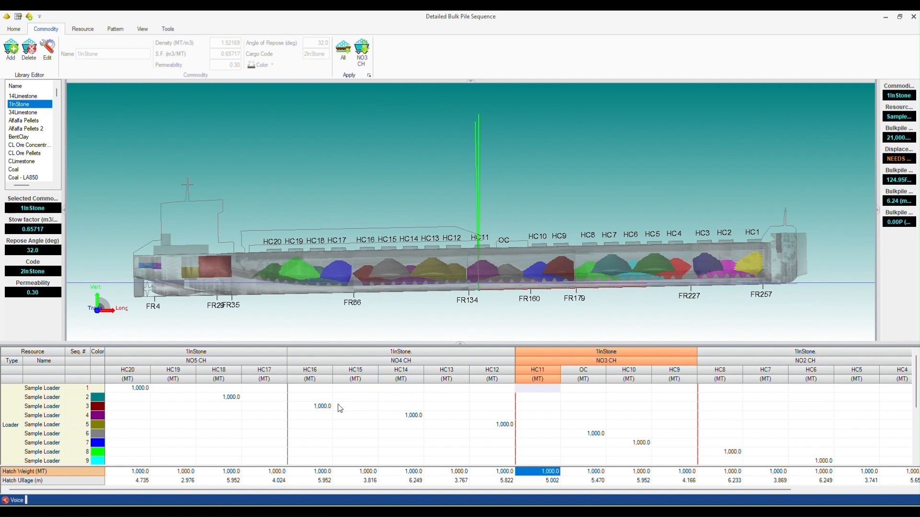
Set the HC16 loading step to 1,100 MT and the HC12 step to 1,200 MT, then accept the bulk pile sequence.
left_click(314, 405)
type("1100")
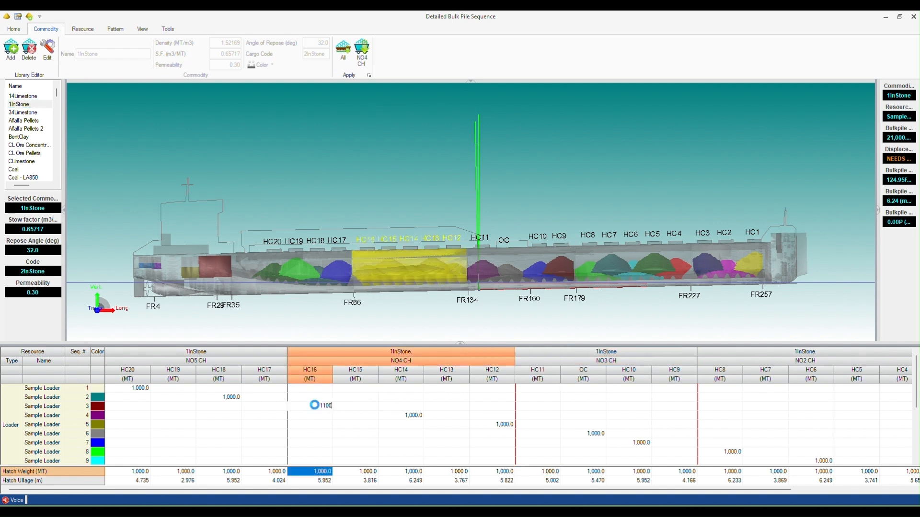
key("Return")
left_click(501, 425)
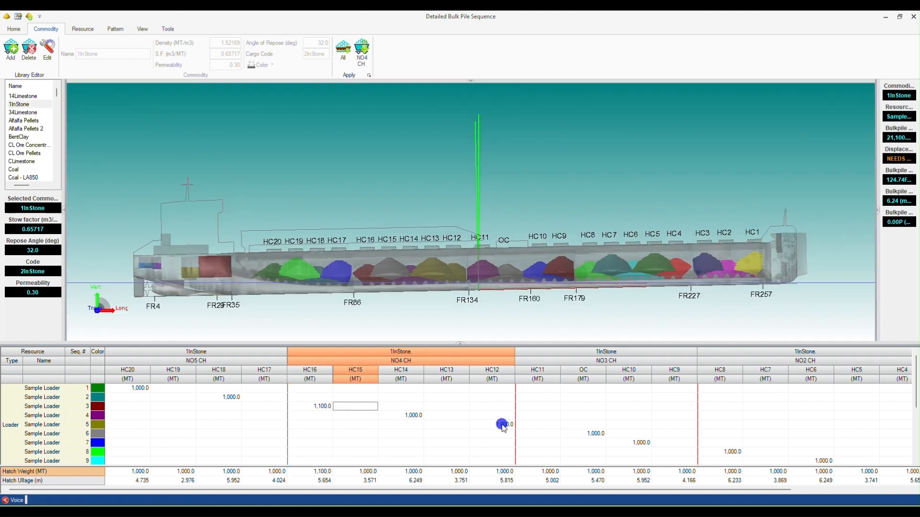
type("200")
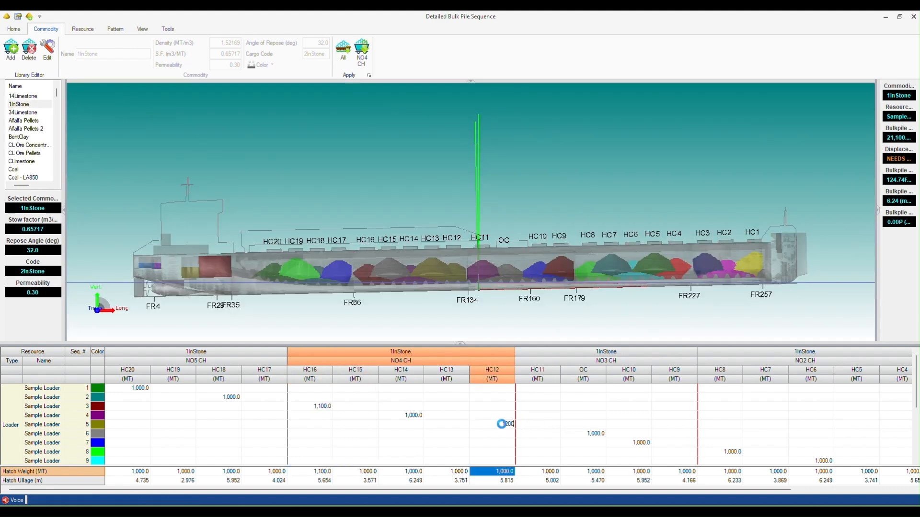
key("Return")
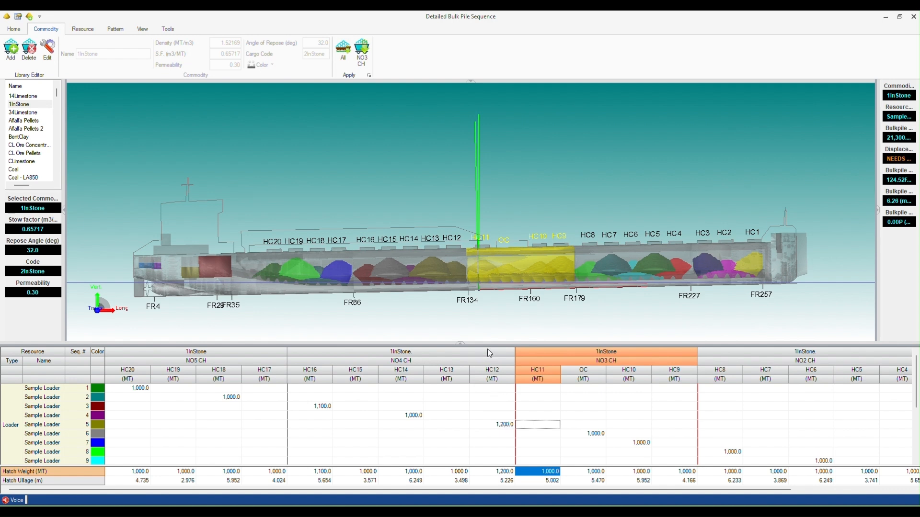
left_click(13, 29)
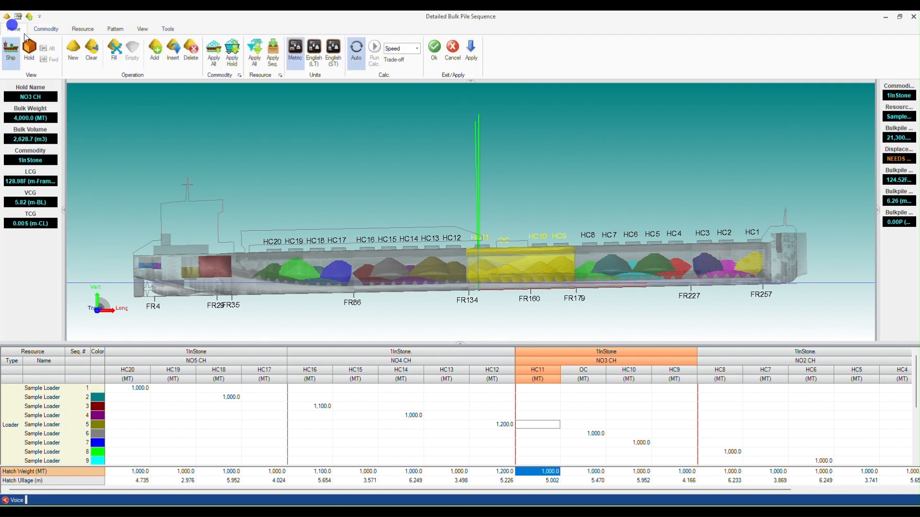
left_click(436, 49)
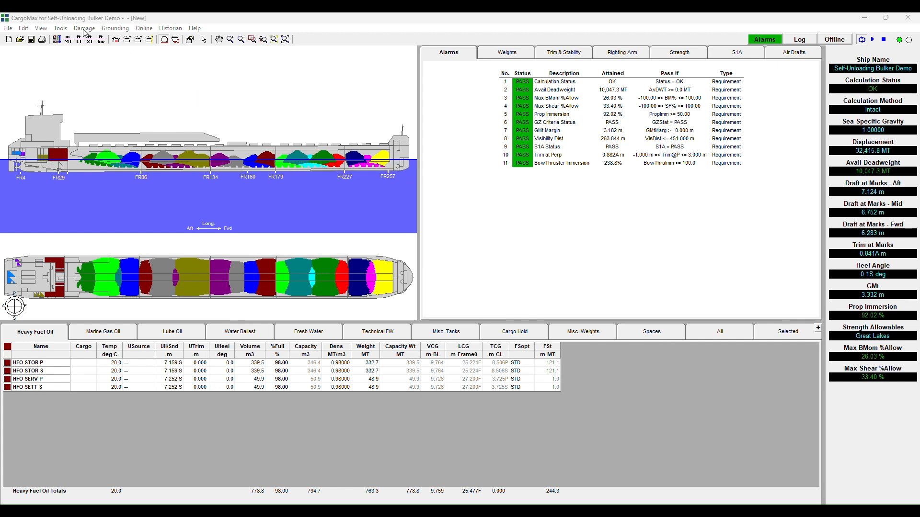
Reopen the bulk pile hold entry and start editing the Simultaneous Loading pattern.
left_click(62, 29)
left_click(92, 90)
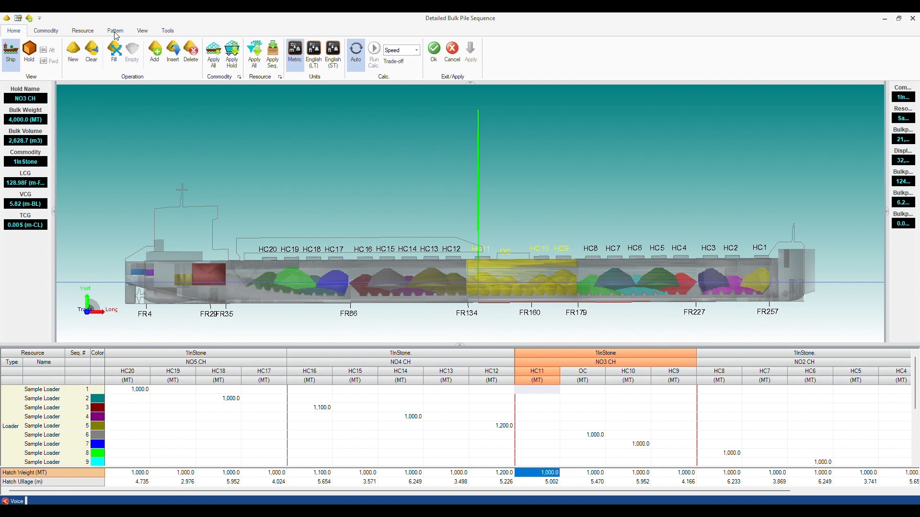
left_click(115, 30)
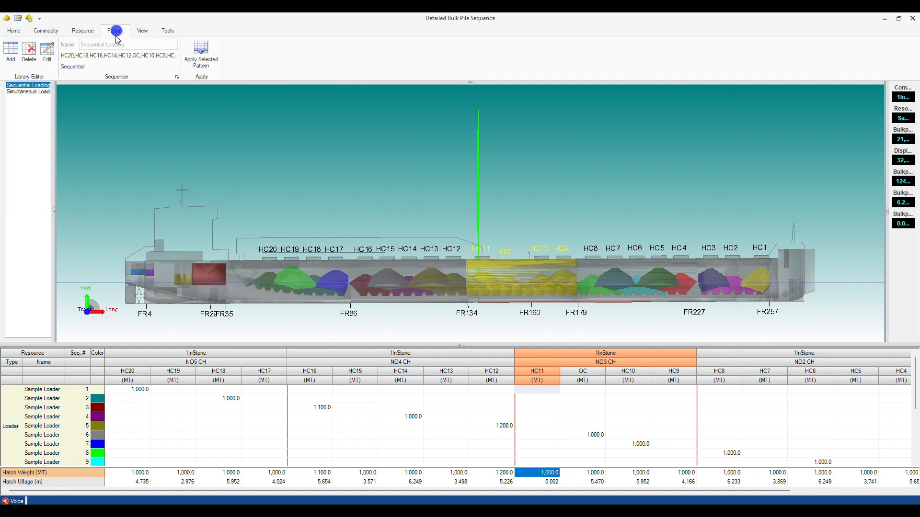
left_click(28, 92)
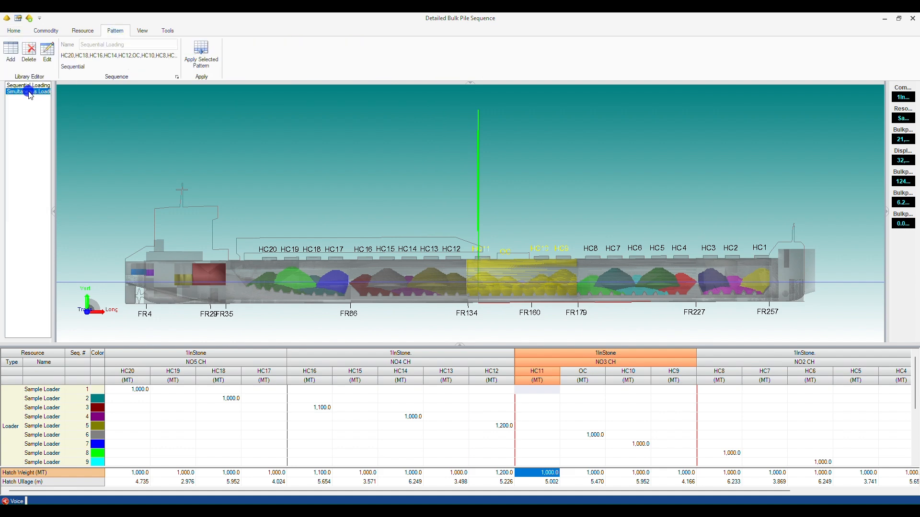
left_click(47, 52)
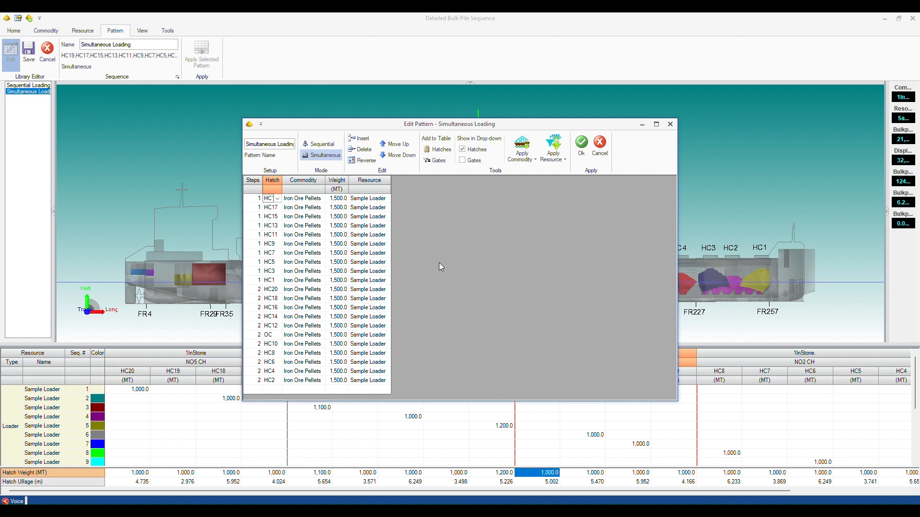
Add a row at the end of the pattern loading 100 MT into HC3.
left_click(294, 157)
left_click_drag(256, 207, 252, 334)
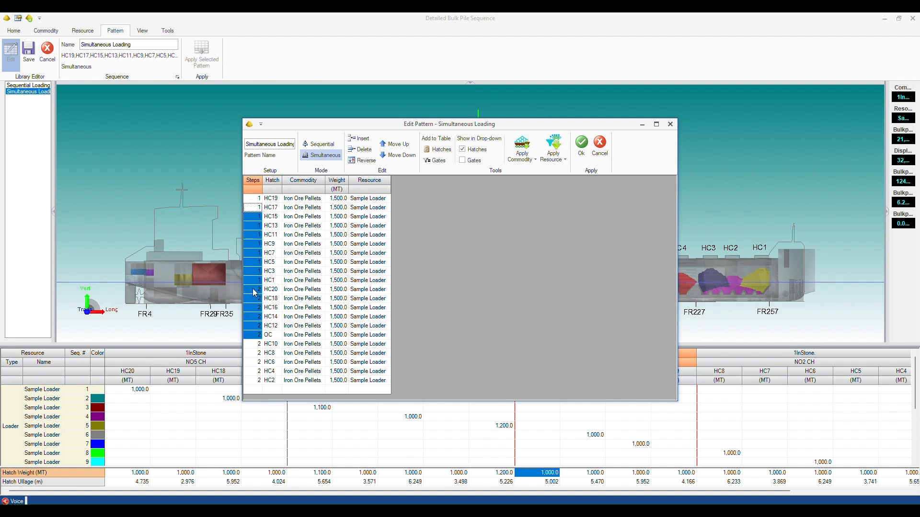
left_click(255, 202)
left_click_drag(255, 205, 259, 382)
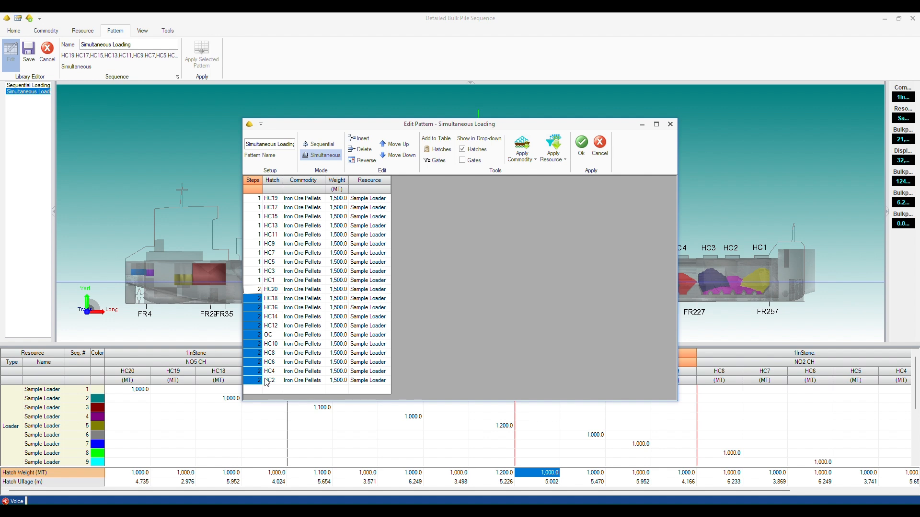
left_click(274, 391)
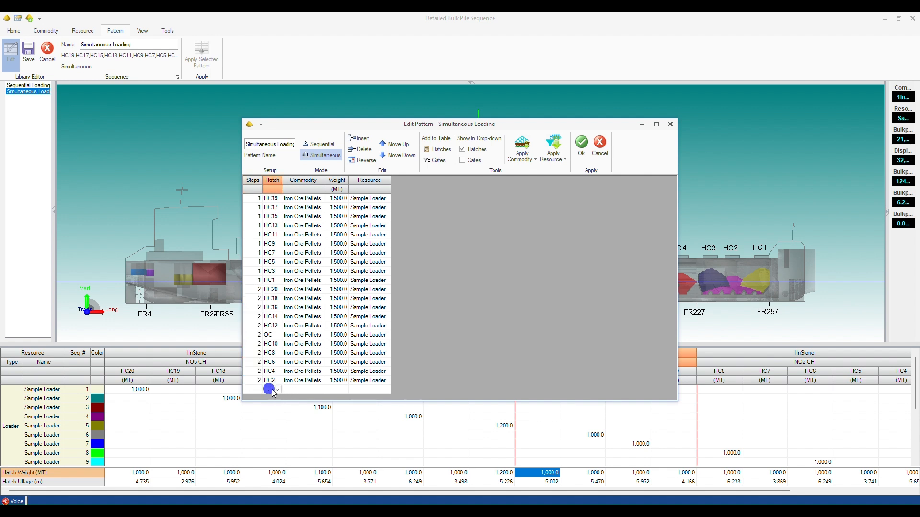
left_click(278, 391)
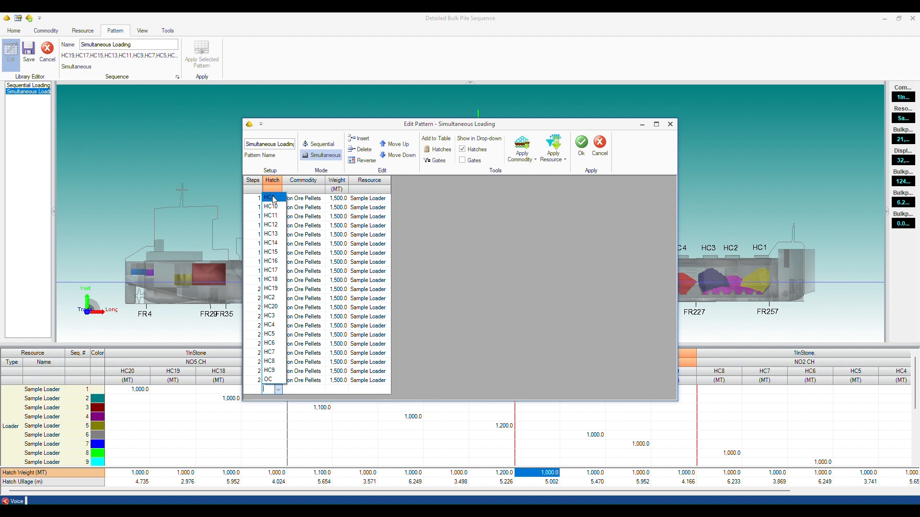
left_click(273, 318)
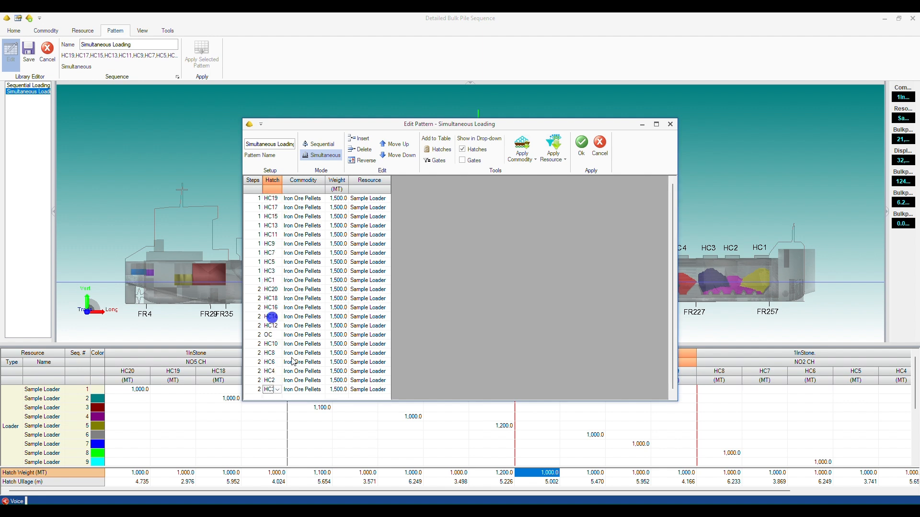
left_click(342, 391)
type("100")
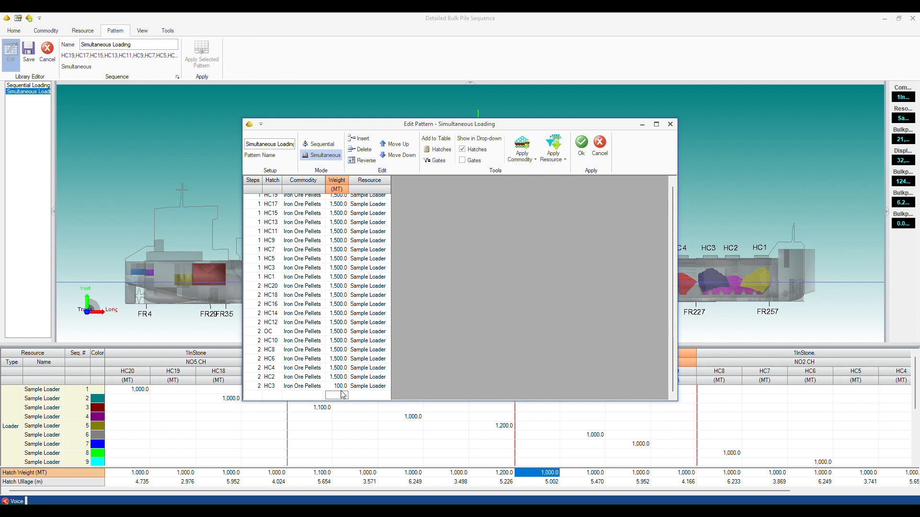
key("Return")
Add an HC10 row and assign both the HC3 and HC10 rows to step 3.
left_click(266, 396)
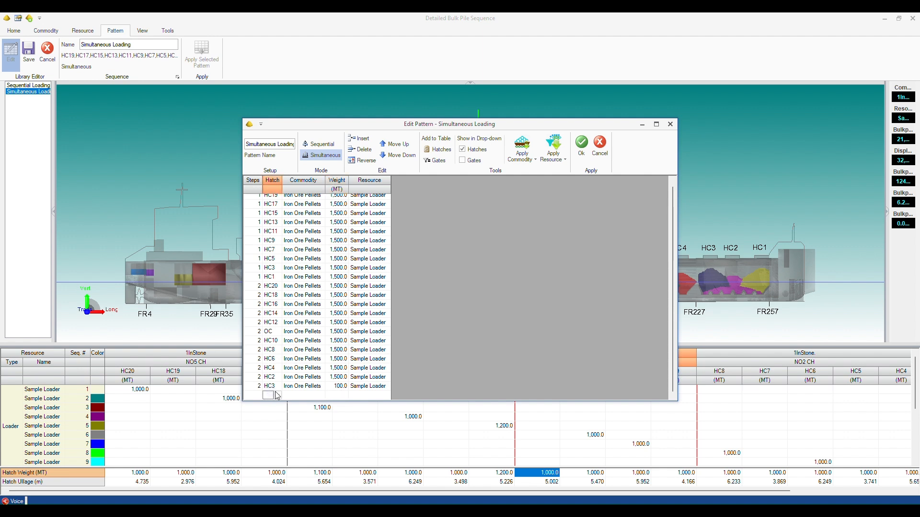
left_click(278, 396)
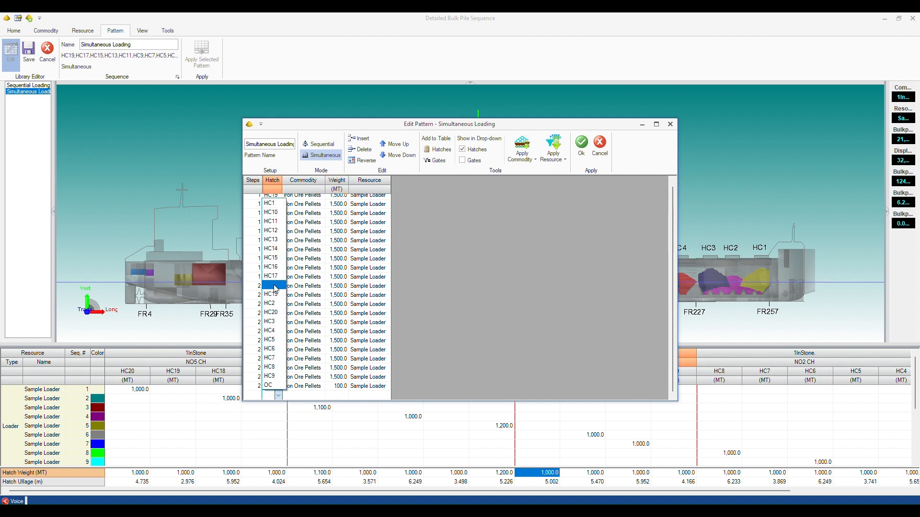
left_click(270, 213)
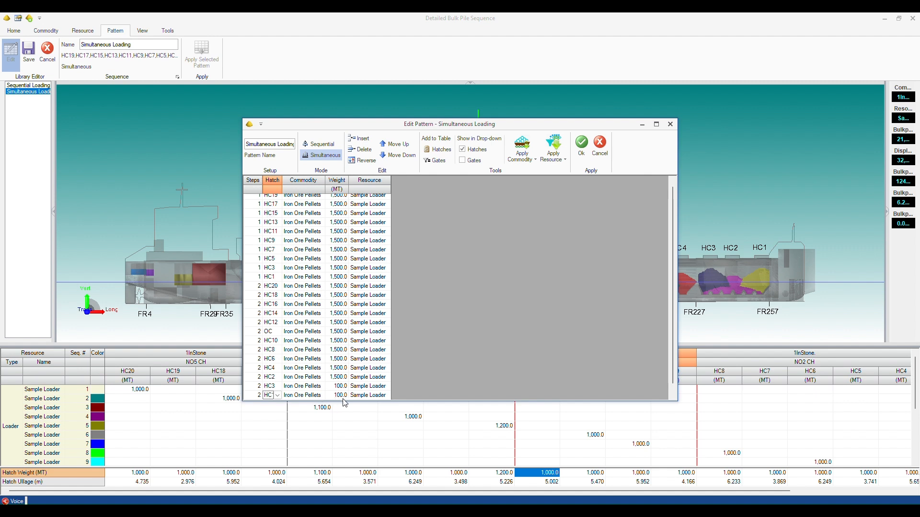
left_click(255, 387)
type("3")
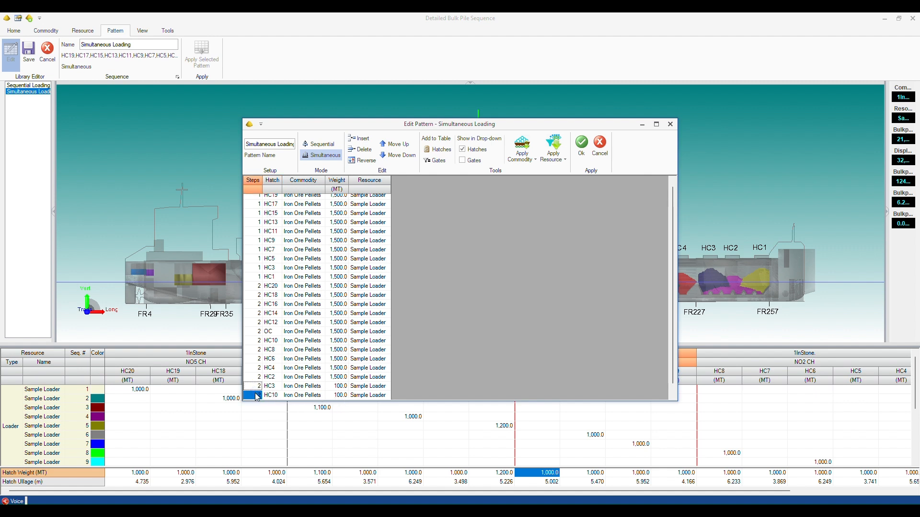
left_click(256, 395)
type("3")
key("Tab")
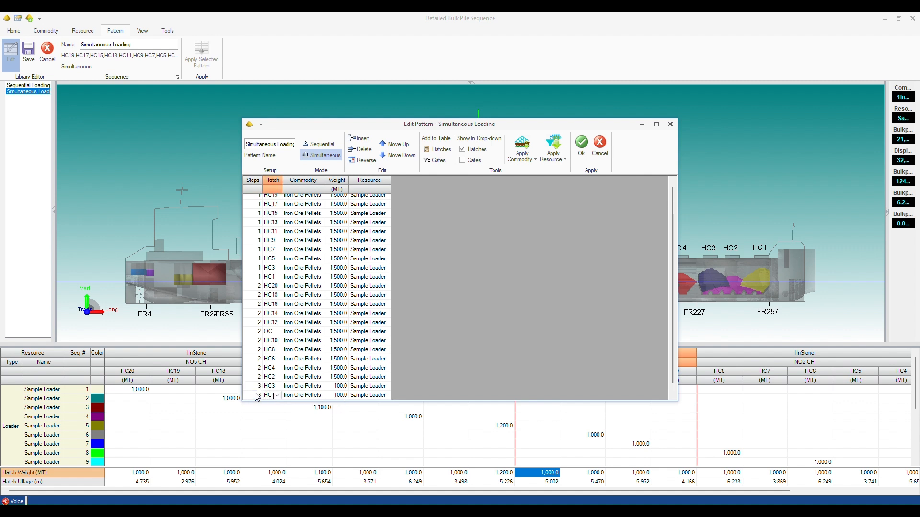
Accept the Simultaneous Loading pattern and apply it to the holds.
left_click(582, 144)
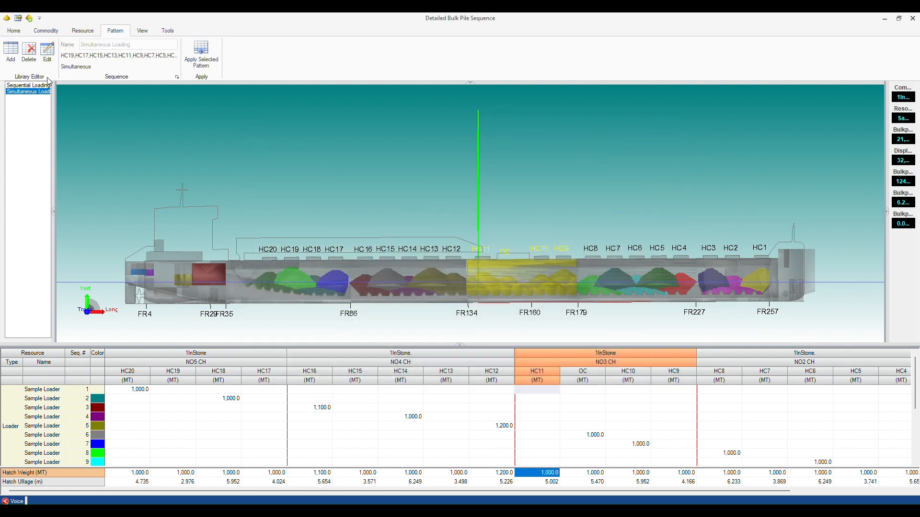
left_click(203, 52)
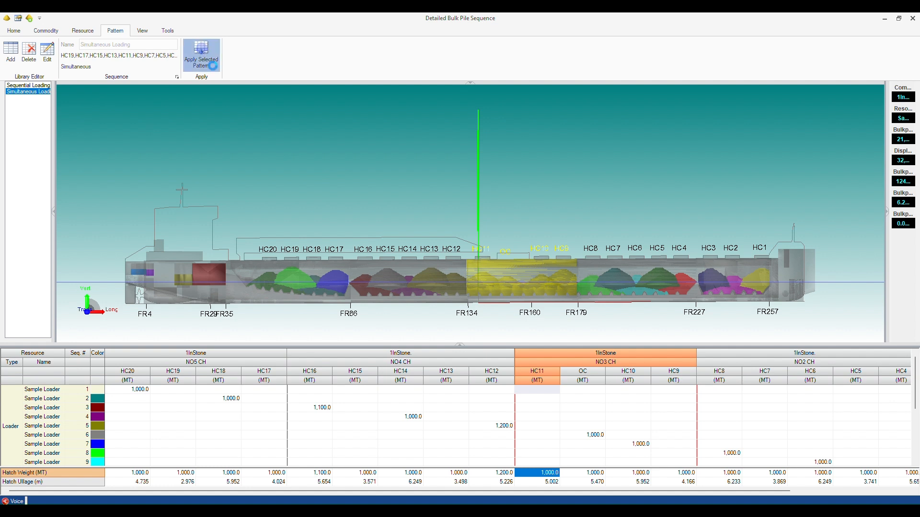